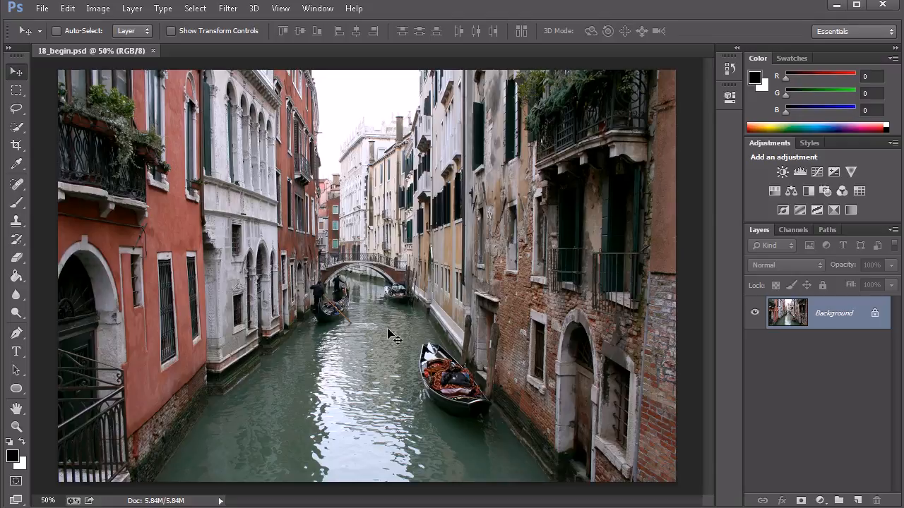
Examine the photo's Red, Green and Blue channels one at a time, and return to the RGB composite and the layer stack.
{"action": "left_click", "coordinate": [789, 230]}
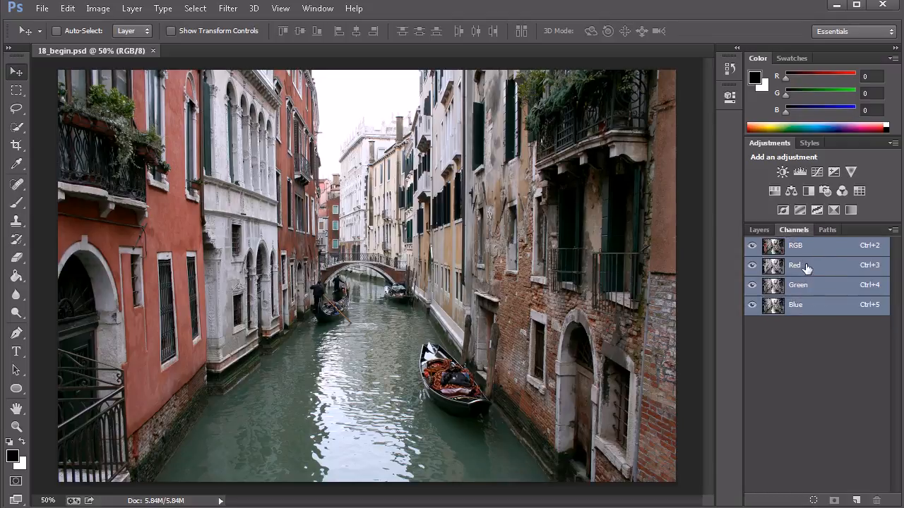
{"action": "left_click", "coordinate": [806, 267]}
{"action": "left_click", "coordinate": [802, 289]}
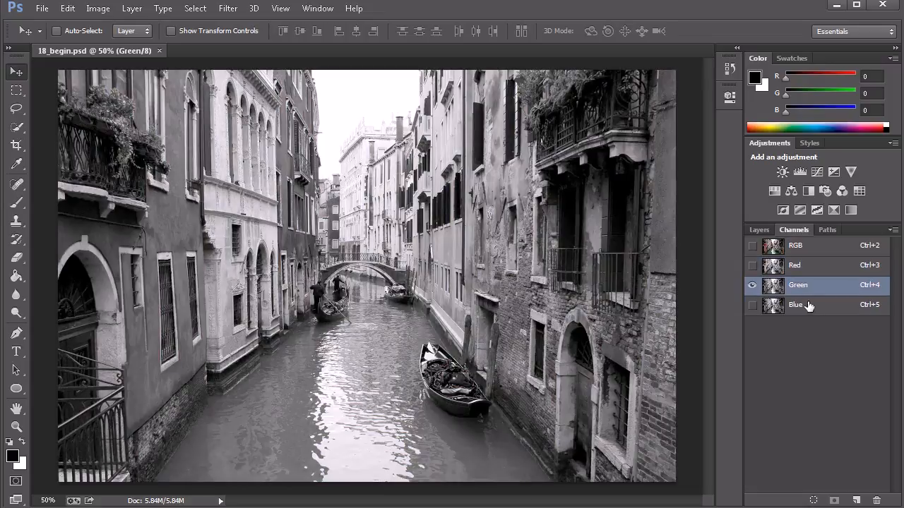
{"action": "left_click", "coordinate": [805, 306]}
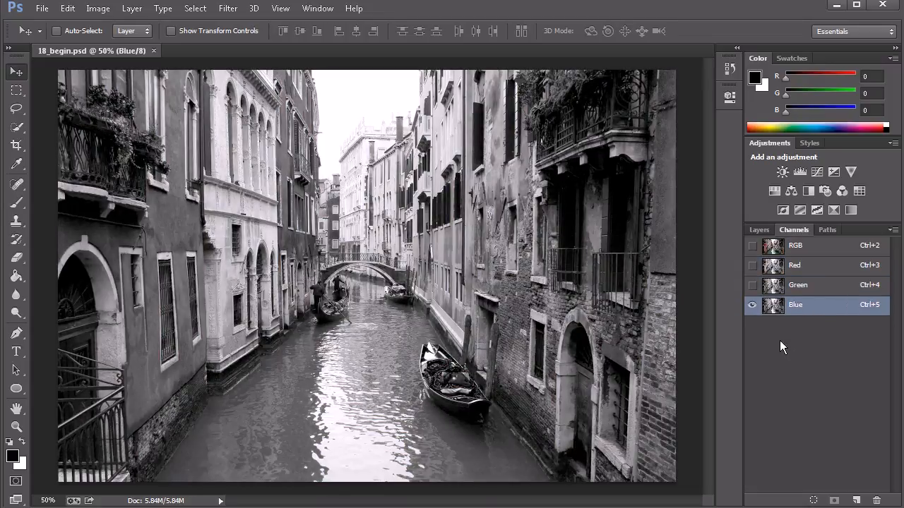
{"action": "left_click", "coordinate": [795, 248]}
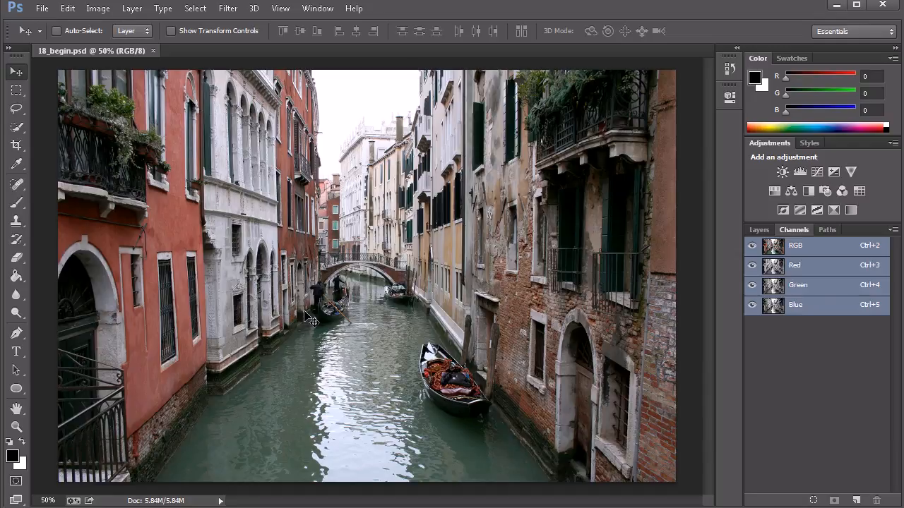
{"action": "left_click", "coordinate": [761, 231]}
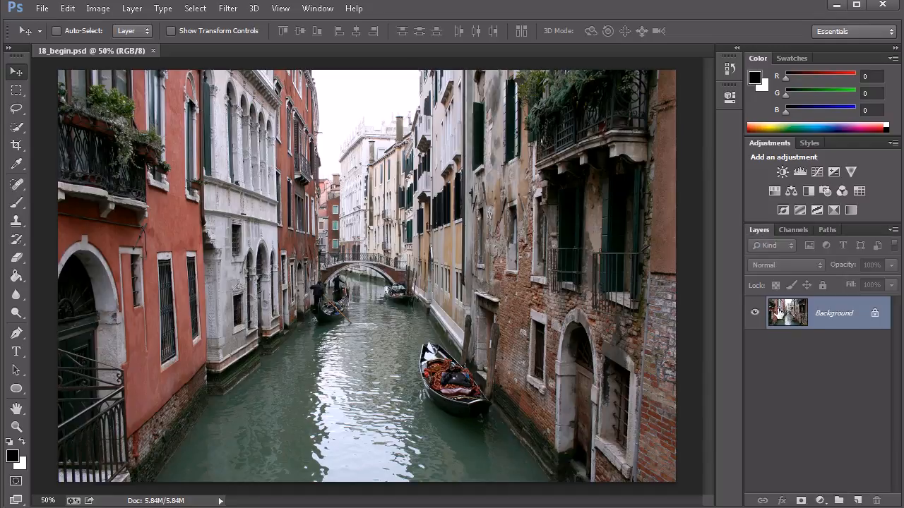
Add a Levels adjustment layer above the Background layer, and collapse its properties.
{"action": "left_click", "coordinate": [819, 500]}
{"action": "left_click", "coordinate": [839, 308]}
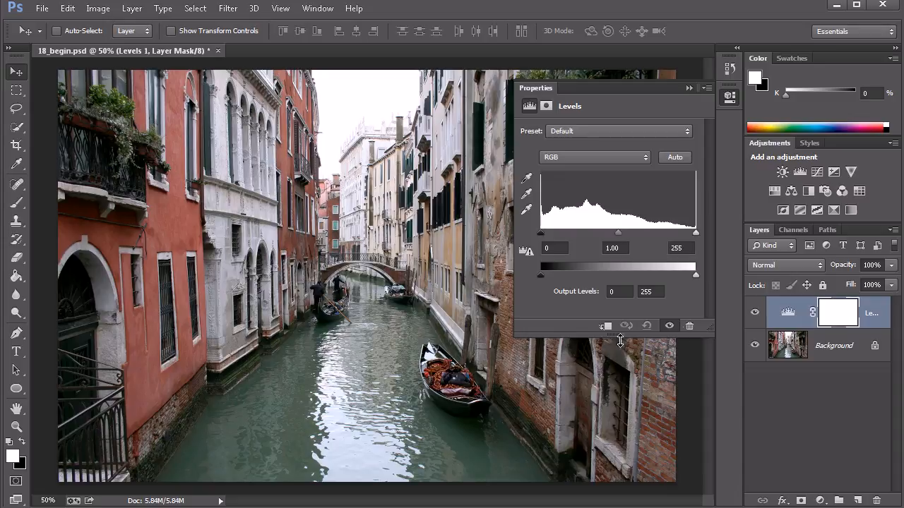
{"action": "left_click", "coordinate": [729, 97]}
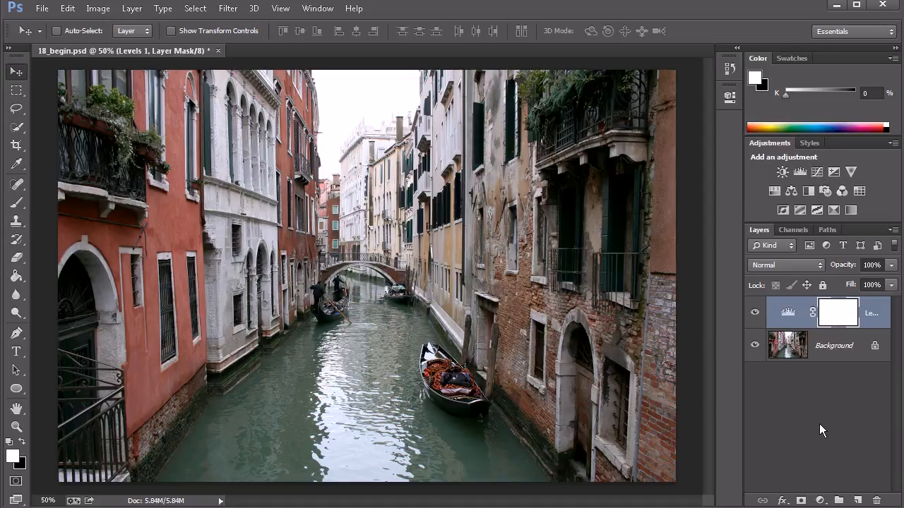
{"action": "left_click", "coordinate": [820, 500]}
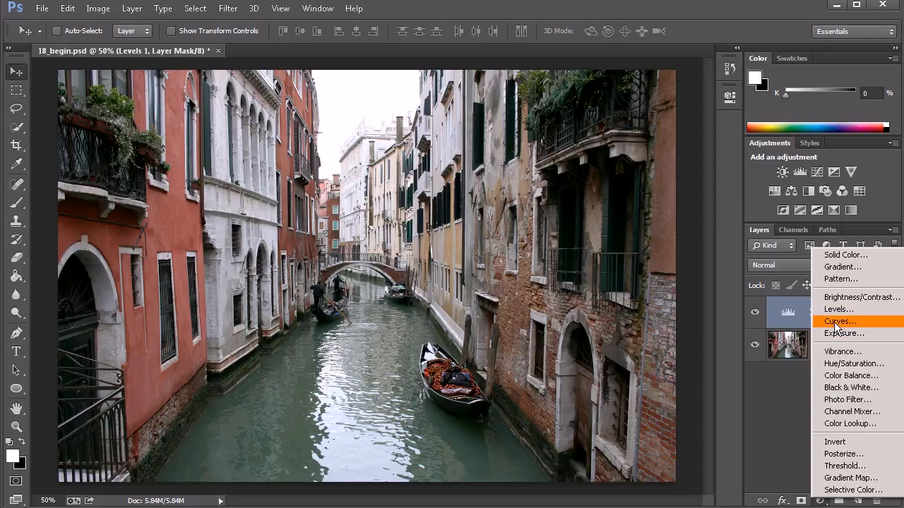
{"action": "left_click", "coordinate": [874, 187]}
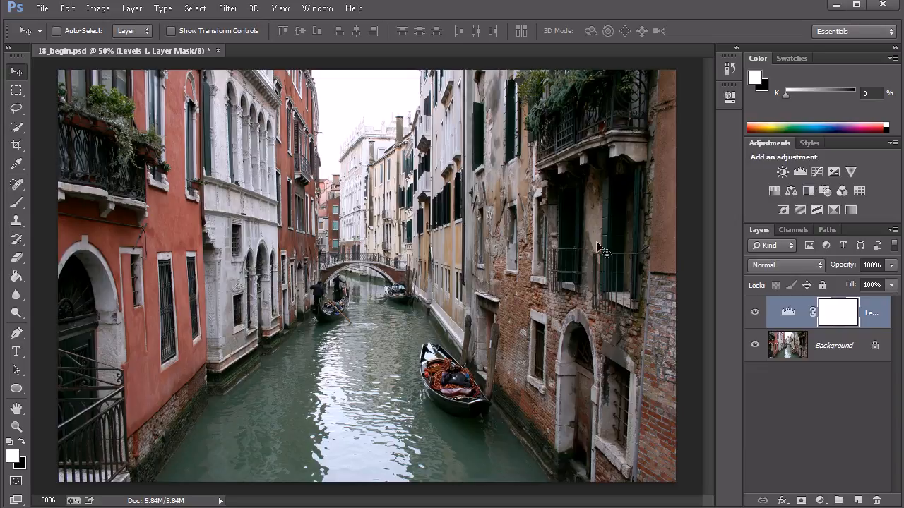
{"action": "left_click", "coordinate": [103, 9]}
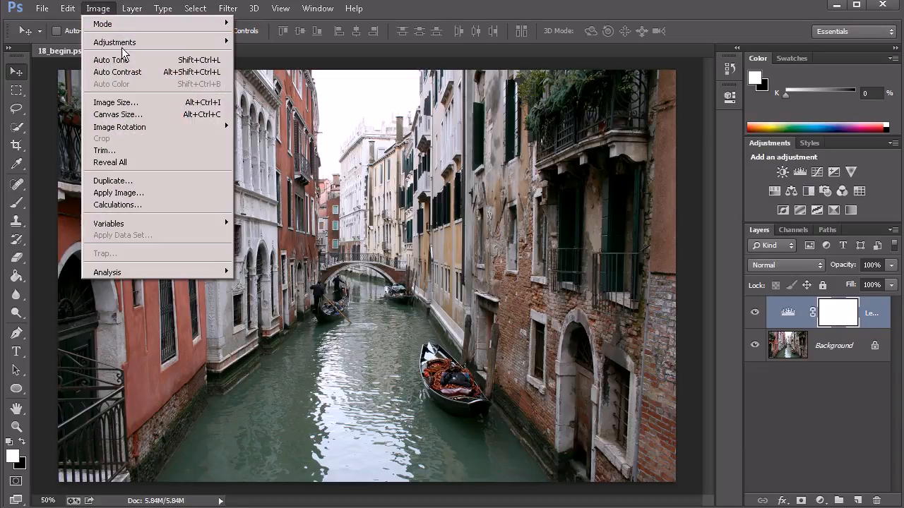
{"action": "mouse_move", "coordinate": [128, 43]}
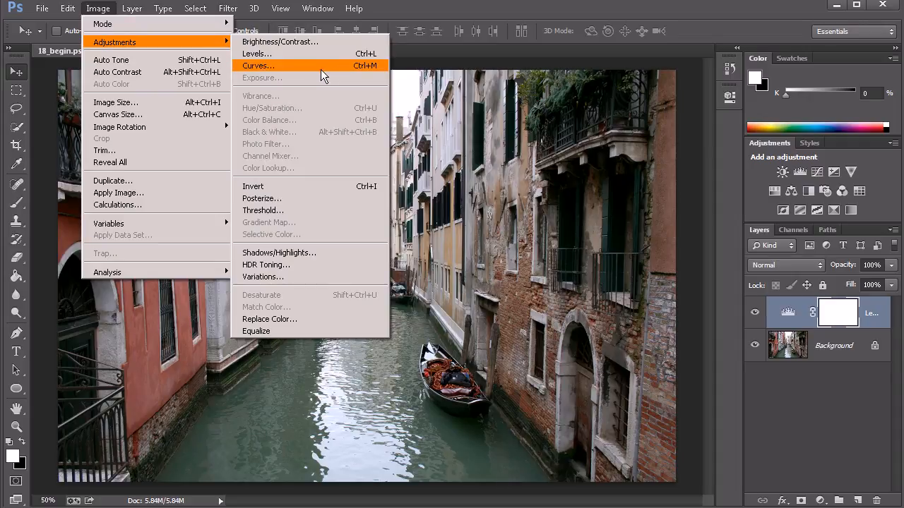
{"action": "left_click", "coordinate": [437, 16]}
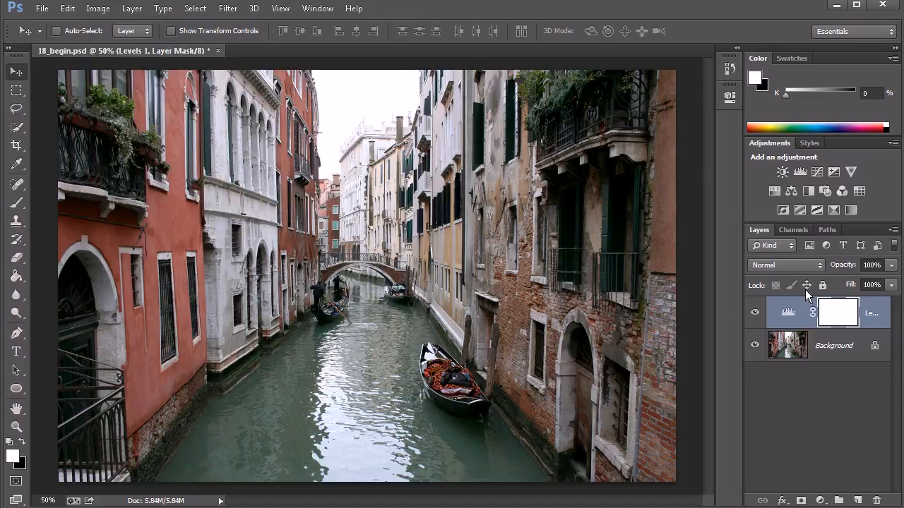
Add a Curves adjustment layer above the Levels layer, and compare its settings with those of the Levels layer.
{"action": "left_click", "coordinate": [816, 171]}
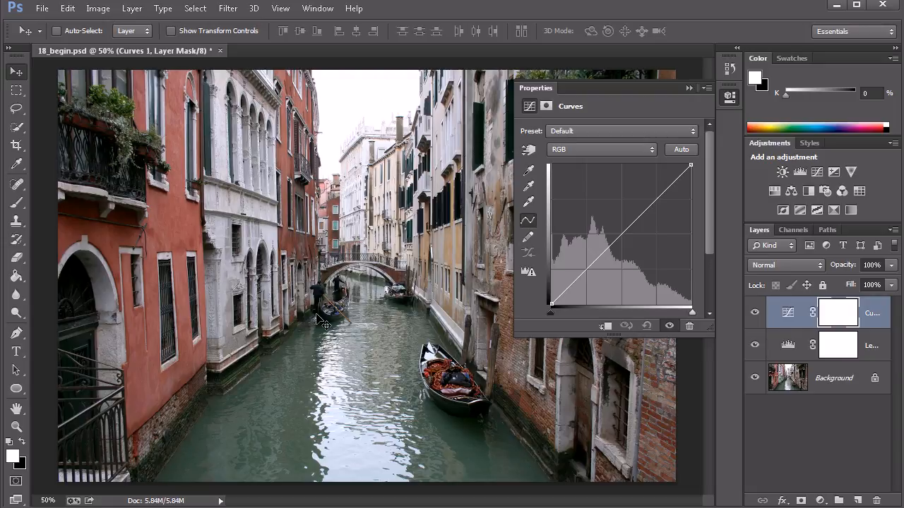
{"action": "left_click", "coordinate": [784, 346]}
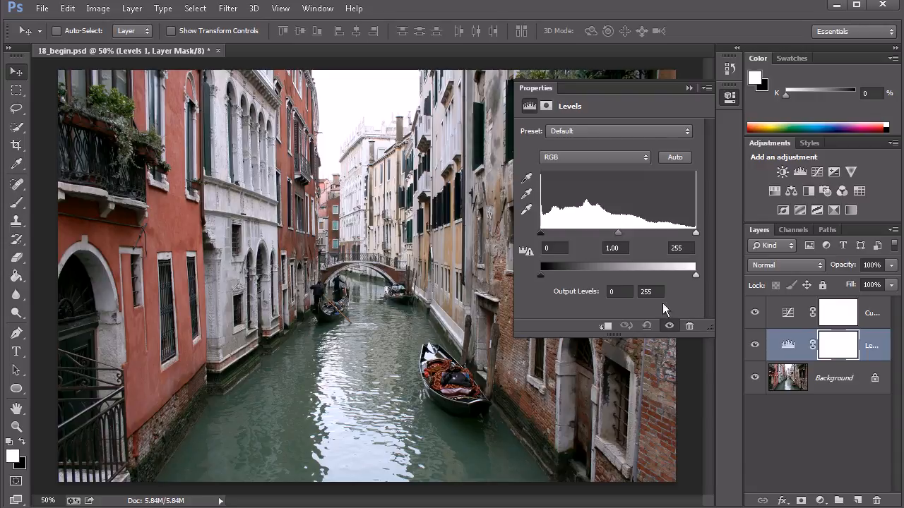
{"action": "left_click", "coordinate": [789, 314]}
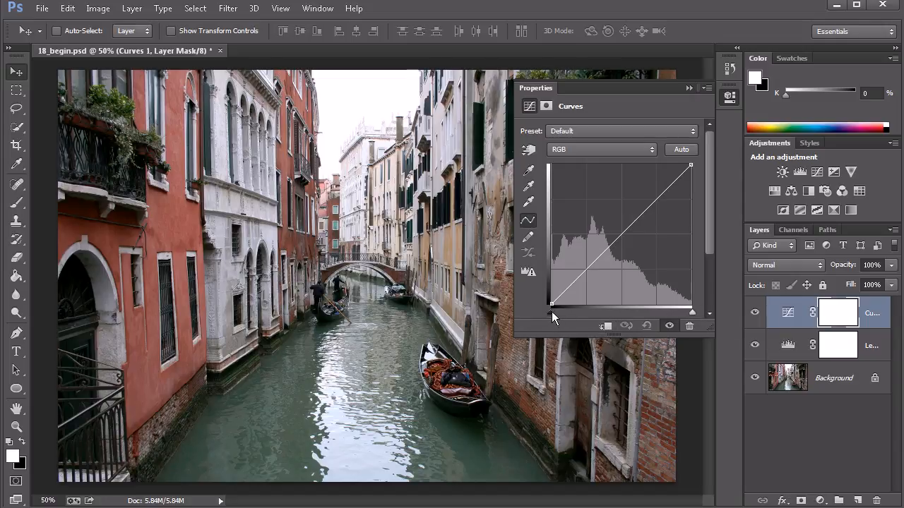
Try moving the black and white input points of the Curves adjustment inward, and return both to the ends of the range.
{"action": "left_click_drag", "start_coordinate": [549, 312], "coordinate": [579, 312]}
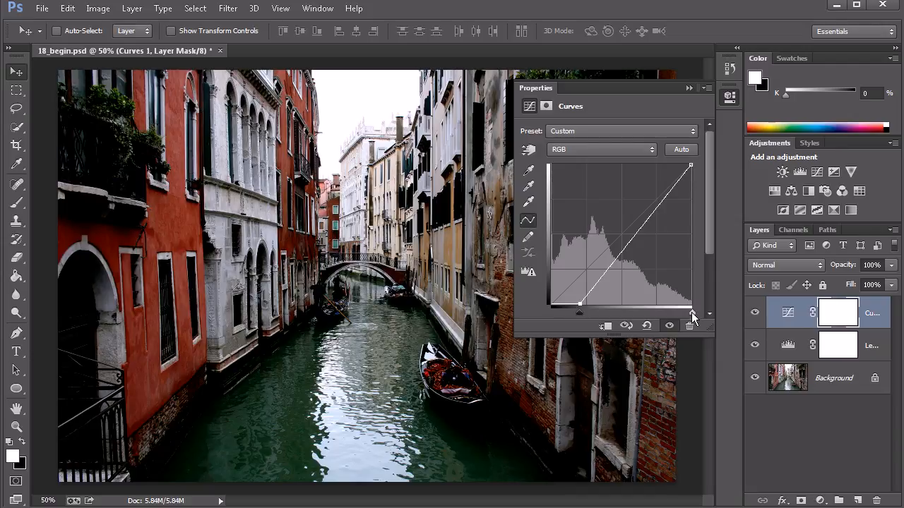
{"action": "left_click_drag", "start_coordinate": [692, 311], "coordinate": [662, 310]}
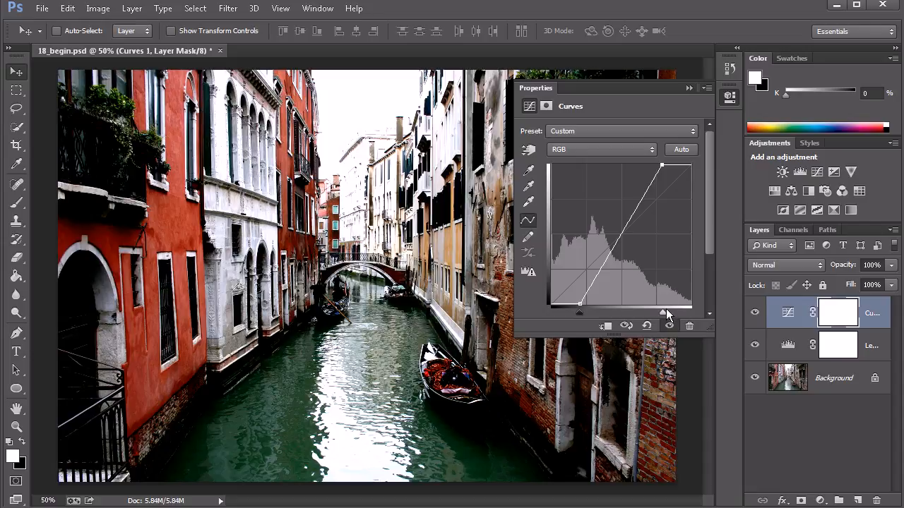
{"action": "left_click_drag", "start_coordinate": [662, 311], "coordinate": [690, 312]}
{"action": "left_click_drag", "start_coordinate": [579, 312], "coordinate": [550, 312]}
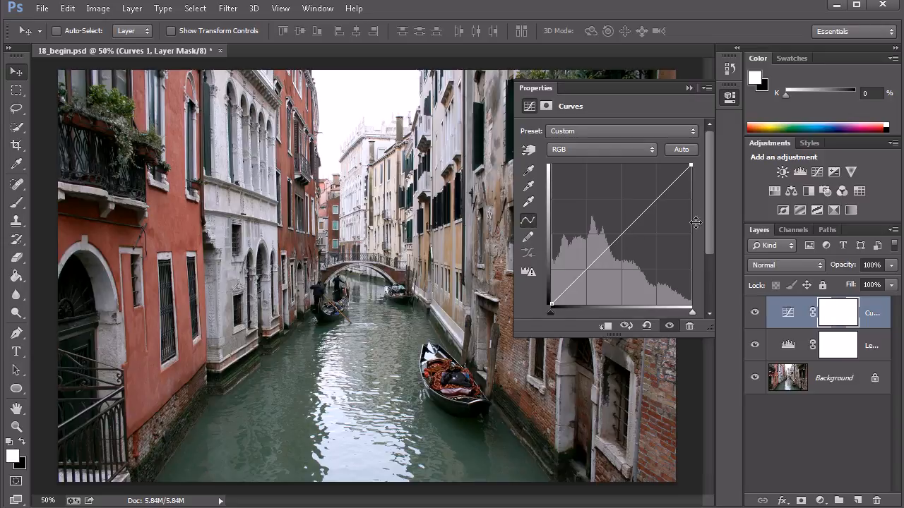
Lower the Levels layer's white output level to 192, and bring it back up to 254.
{"action": "left_click", "coordinate": [787, 343]}
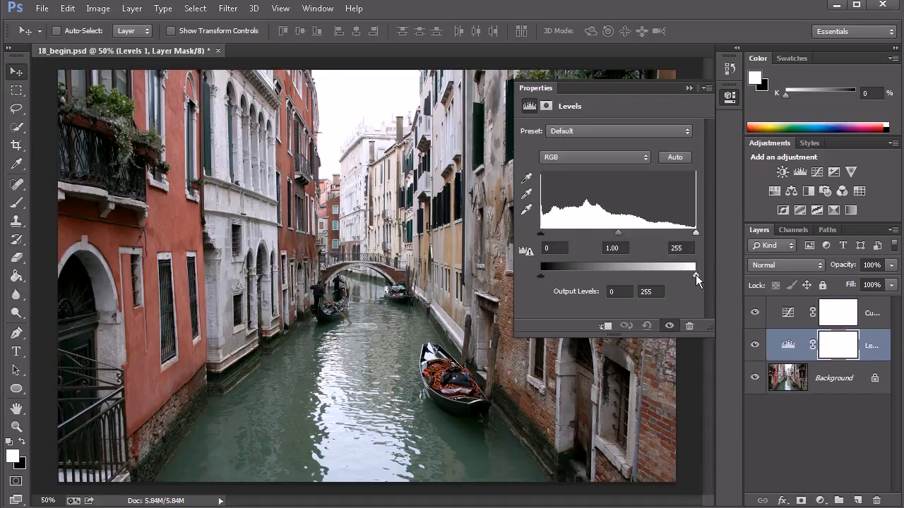
{"action": "left_click_drag", "start_coordinate": [695, 276], "coordinate": [650, 276]}
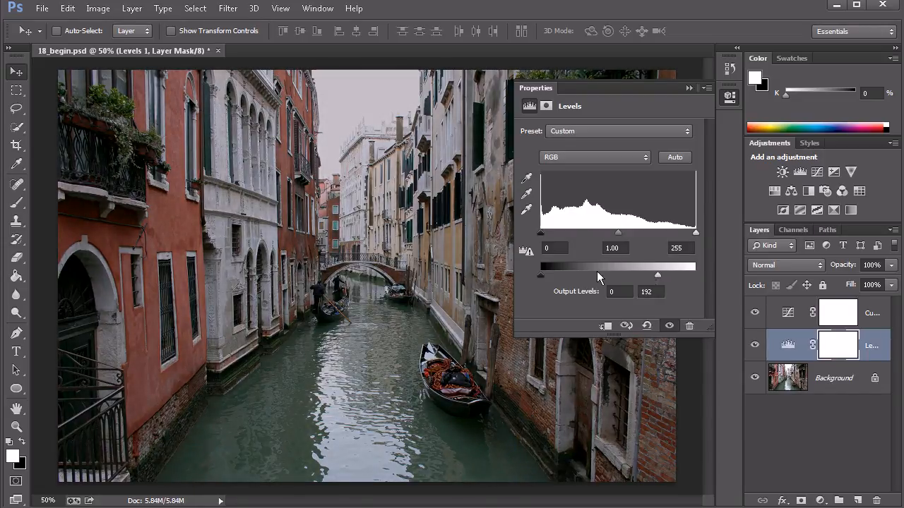
{"action": "mouse_move", "coordinate": [542, 275]}
{"action": "left_mouse_down"}
{"action": "mouse_move", "coordinate": [565, 276]}
{"action": "mouse_move", "coordinate": [531, 275]}
{"action": "left_mouse_up"}
{"action": "left_click_drag", "start_coordinate": [657, 275], "coordinate": [693, 274]}
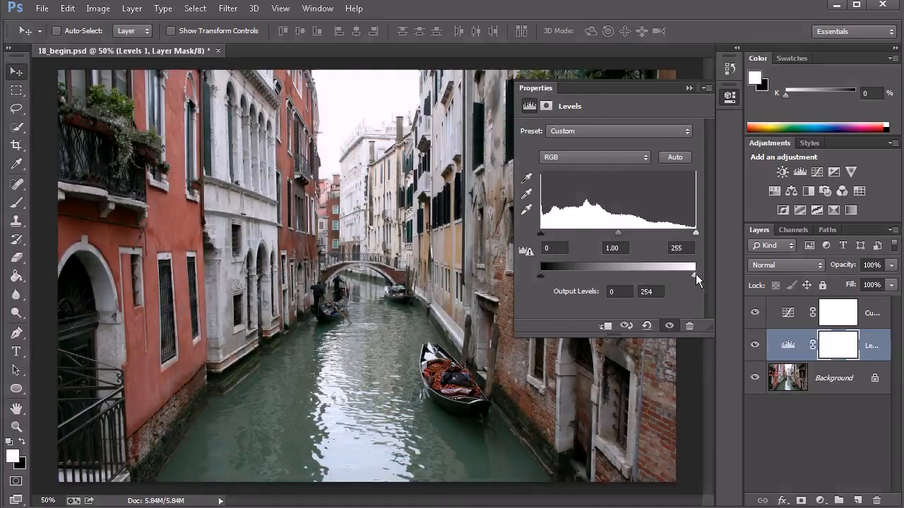
Try lowering the white endpoint and raising the black endpoint of the Curves adjustment, returning each to its corner.
{"action": "left_click", "coordinate": [788, 313]}
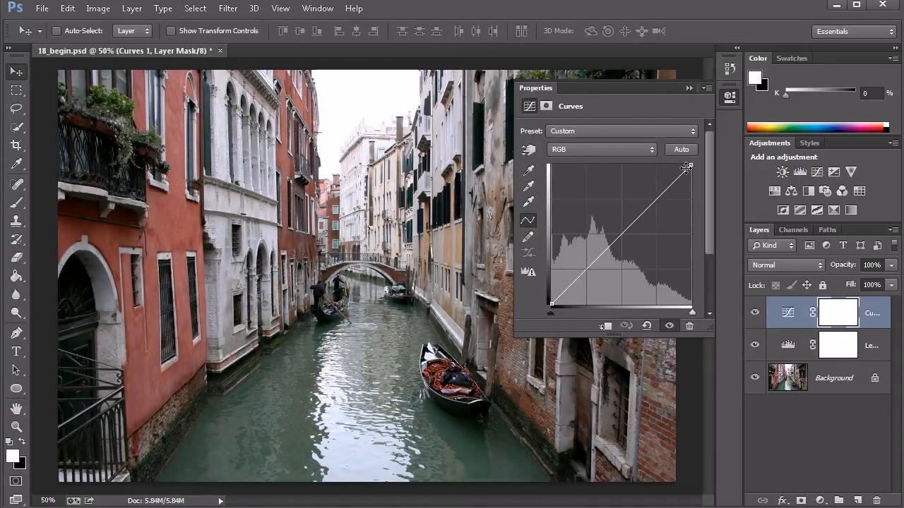
{"action": "left_click_drag", "start_coordinate": [690, 164], "coordinate": [699, 227]}
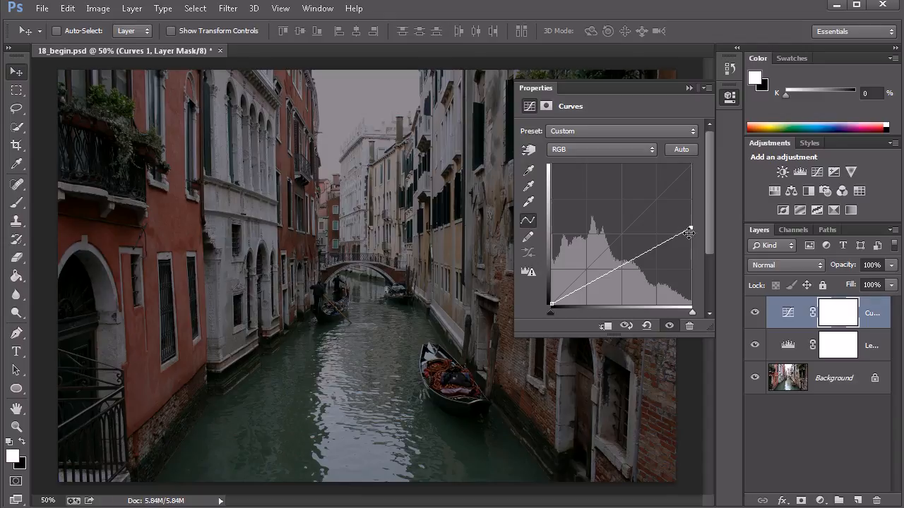
{"action": "left_click_drag", "start_coordinate": [690, 228], "coordinate": [690, 165]}
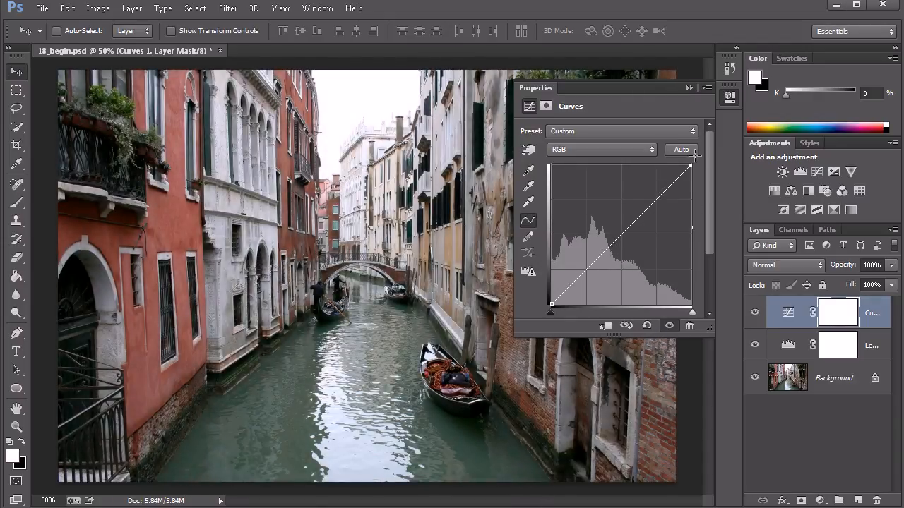
{"action": "left_click_drag", "start_coordinate": [551, 303], "coordinate": [540, 260]}
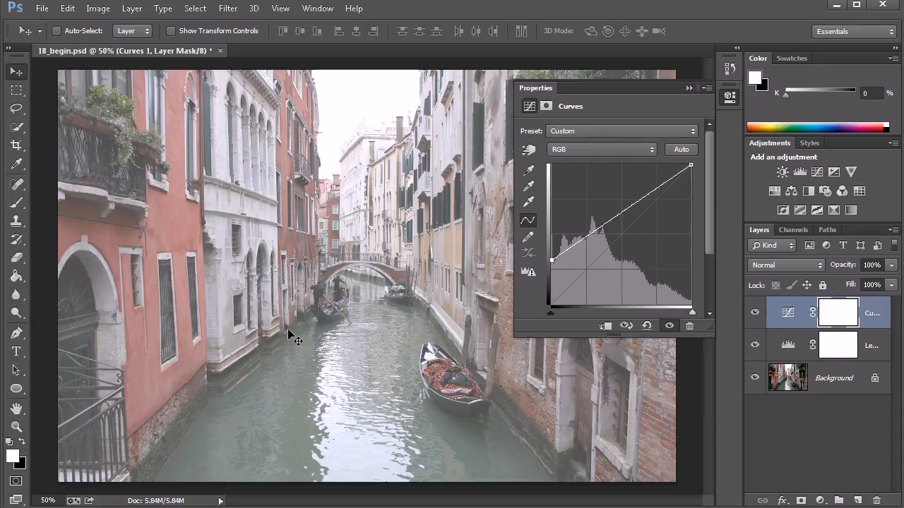
{"action": "left_click_drag", "start_coordinate": [552, 260], "coordinate": [547, 309]}
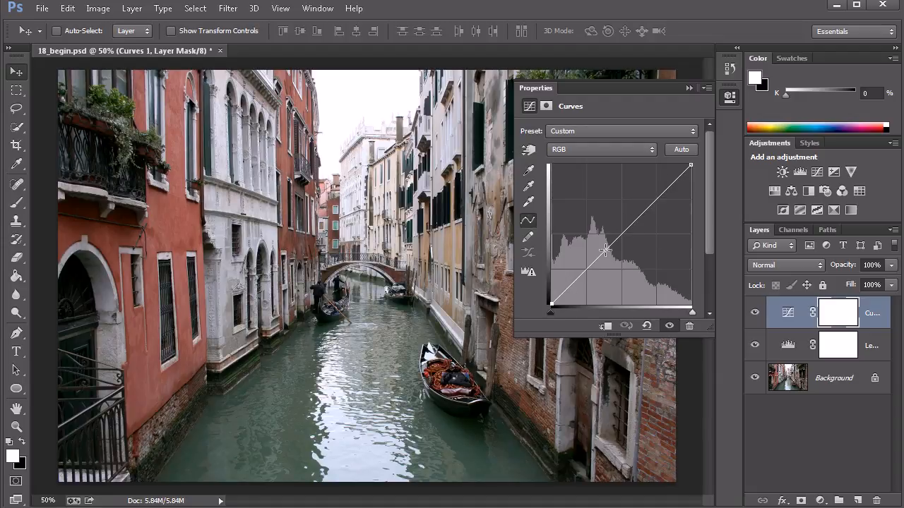
Shape an S-curve on the RGB channel with a raised highlight point, a lowered shadow point and a raised midtone point.
{"action": "left_click", "coordinate": [666, 188]}
{"action": "left_click_drag", "start_coordinate": [666, 189], "coordinate": [665, 185]}
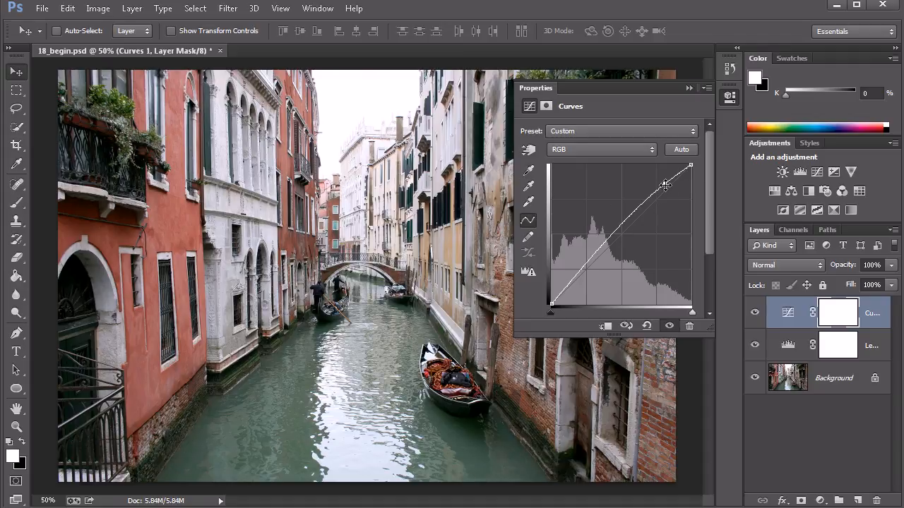
{"action": "left_click_drag", "start_coordinate": [664, 183], "coordinate": [664, 182]}
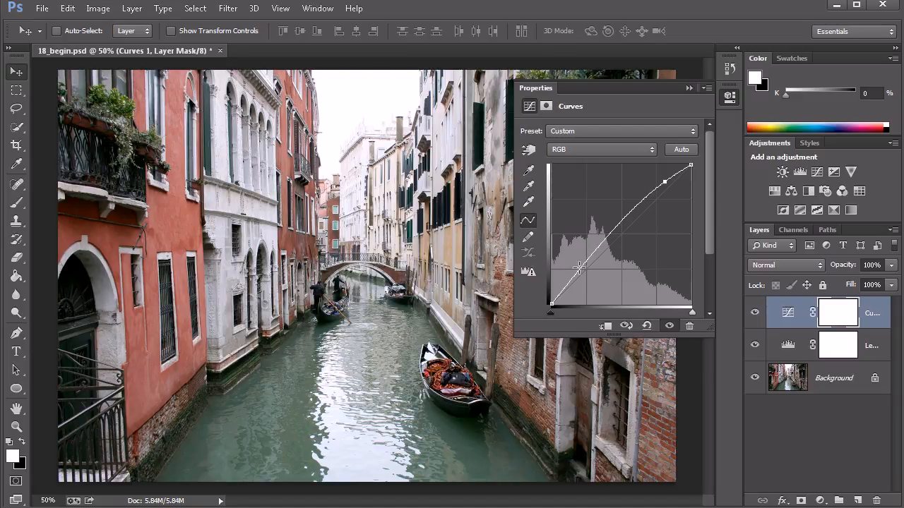
{"action": "left_click_drag", "start_coordinate": [581, 268], "coordinate": [583, 281]}
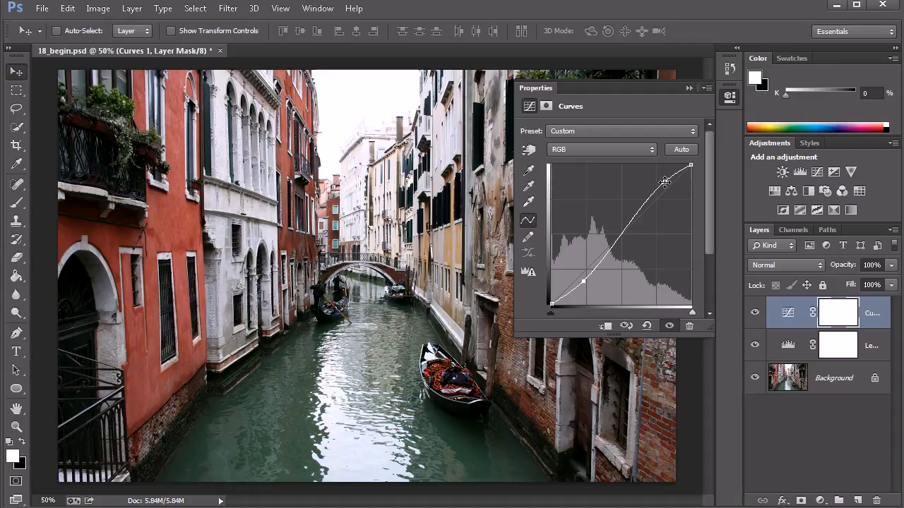
{"action": "left_click_drag", "start_coordinate": [582, 281], "coordinate": [573, 289]}
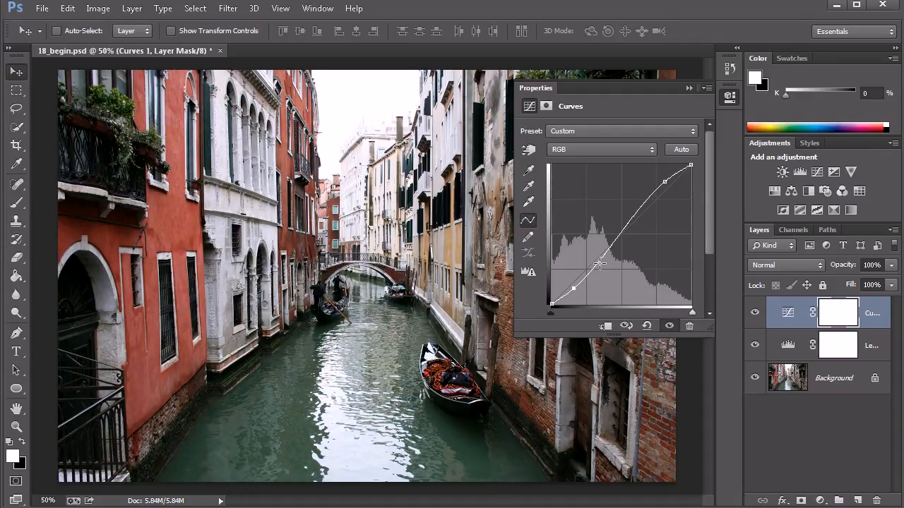
{"action": "left_click_drag", "start_coordinate": [664, 181], "coordinate": [656, 179]}
{"action": "left_click_drag", "start_coordinate": [605, 247], "coordinate": [600, 244]}
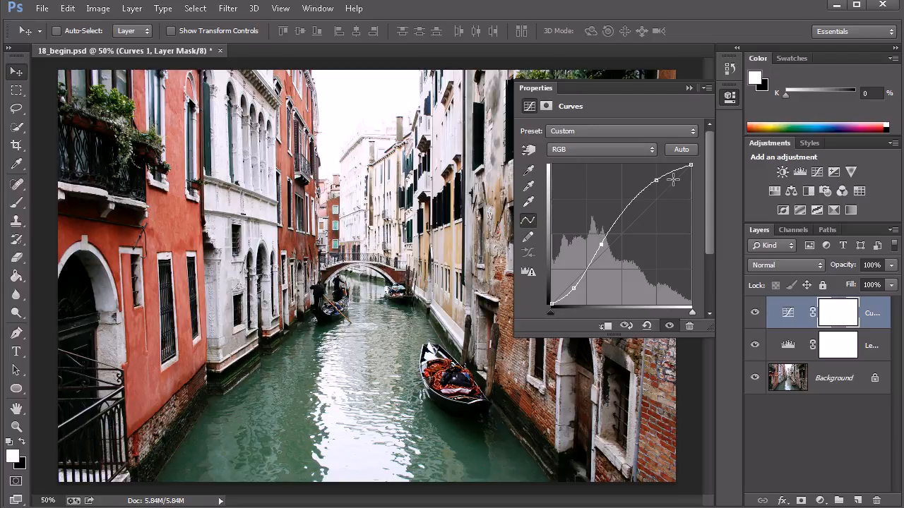
Raise the shadow point until the curve flattens toward a lowered midtone point, and remove the highlight and midtone points from the curve.
{"action": "left_click_drag", "start_coordinate": [600, 245], "coordinate": [575, 266]}
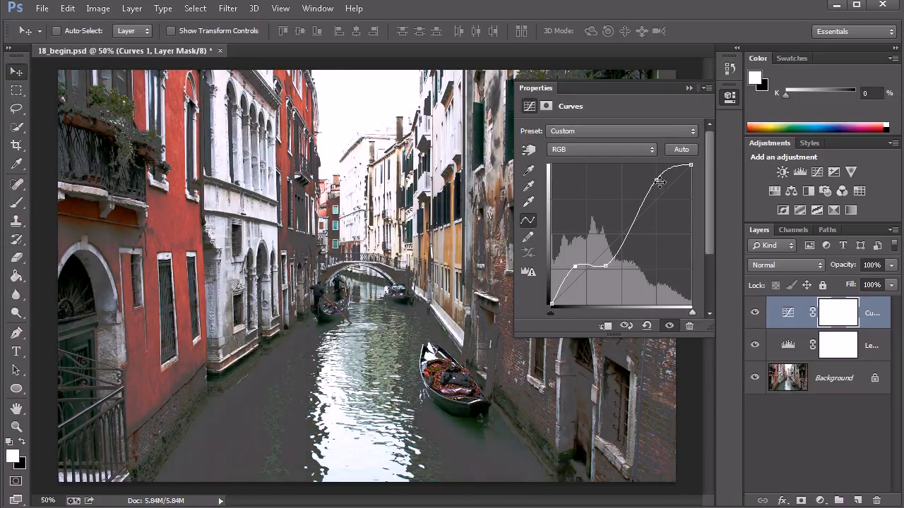
{"action": "left_click_drag", "start_coordinate": [657, 181], "coordinate": [659, 192]}
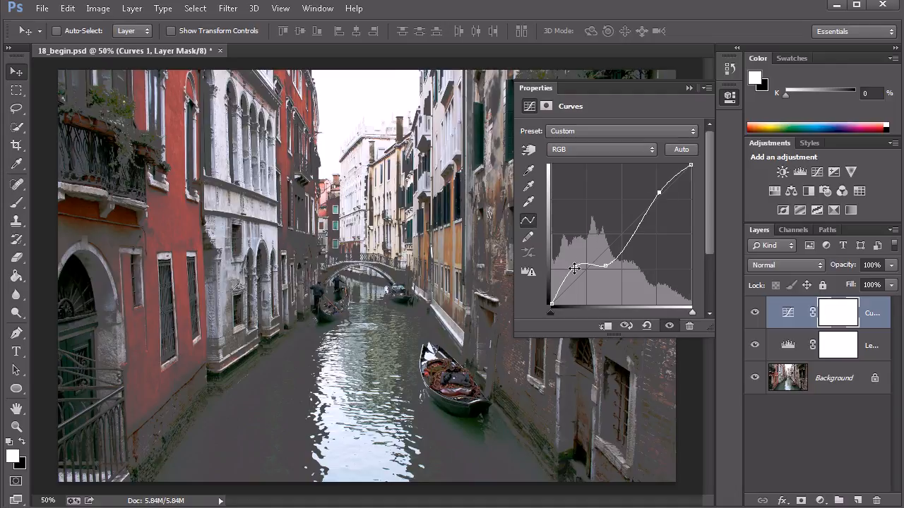
{"action": "left_click", "coordinate": [658, 192]}
{"action": "left_click_drag", "start_coordinate": [658, 192], "coordinate": [639, 150]}
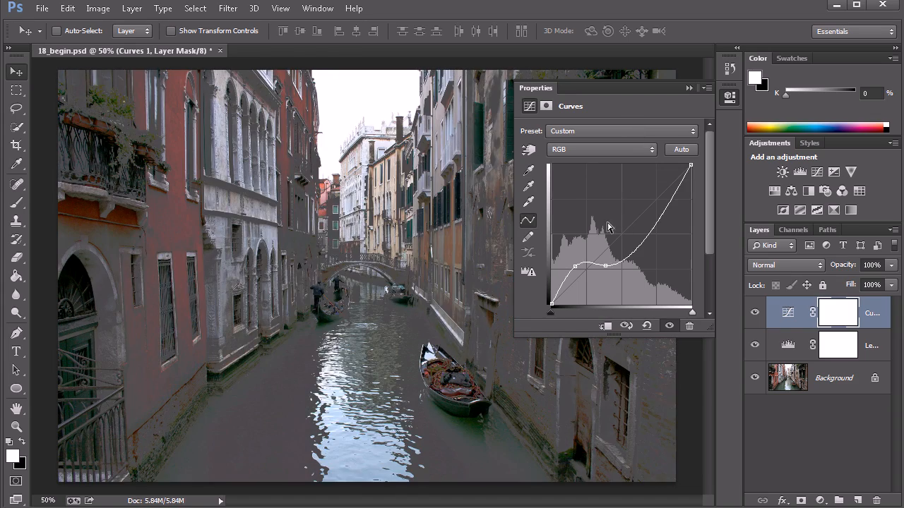
{"action": "left_click_drag", "start_coordinate": [605, 265], "coordinate": [597, 118]}
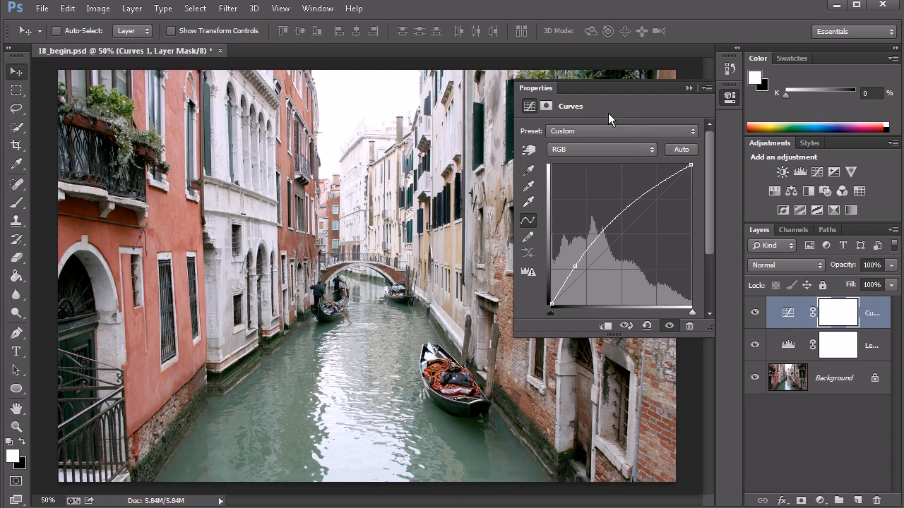
Remove the remaining shadow point from the curve, and darken the red building's wall with the on-image adjustment tool.
{"action": "left_click_drag", "start_coordinate": [575, 265], "coordinate": [533, 268]}
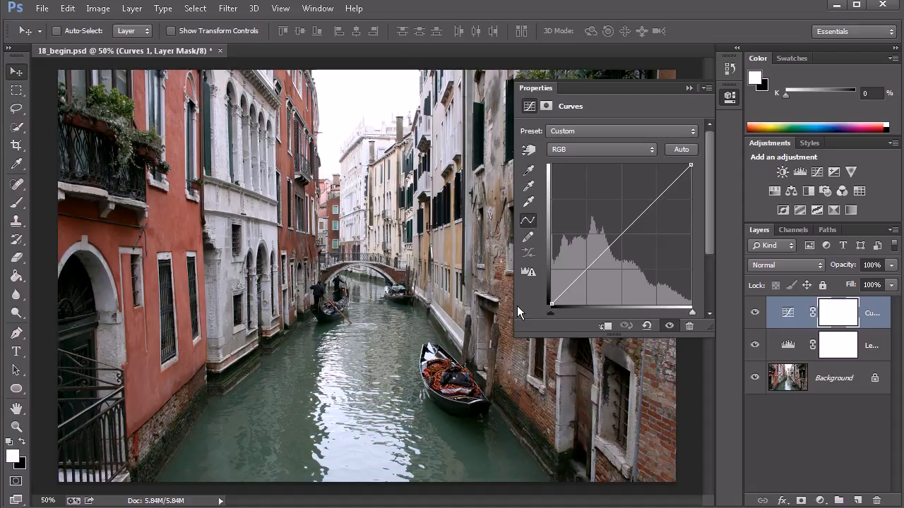
{"action": "left_click", "coordinate": [528, 150]}
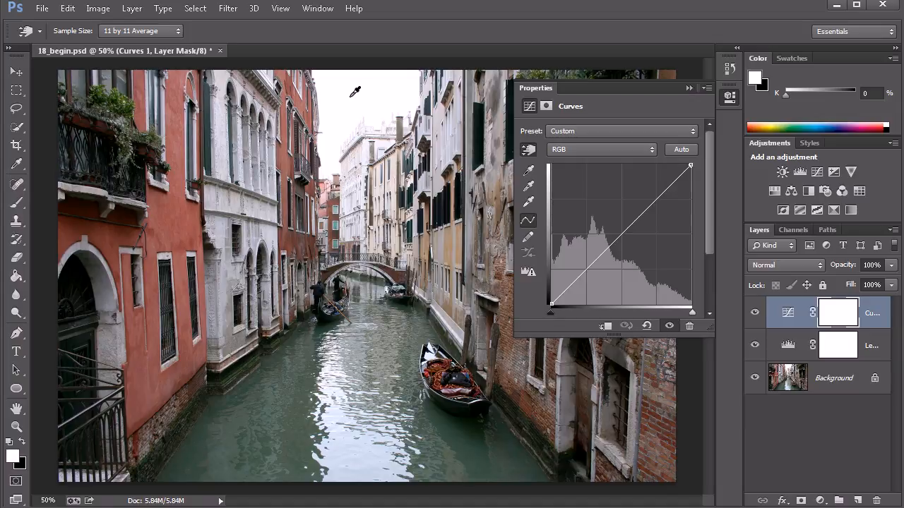
{"action": "mouse_move", "coordinate": [356, 95]}
{"action": "left_mouse_down"}
{"action": "mouse_move", "coordinate": [358, 131]}
{"action": "mouse_move", "coordinate": [358, 94]}
{"action": "left_mouse_up"}
{"action": "left_click", "coordinate": [102, 276]}
{"action": "left_click_drag", "start_coordinate": [101, 275], "coordinate": [106, 296]}
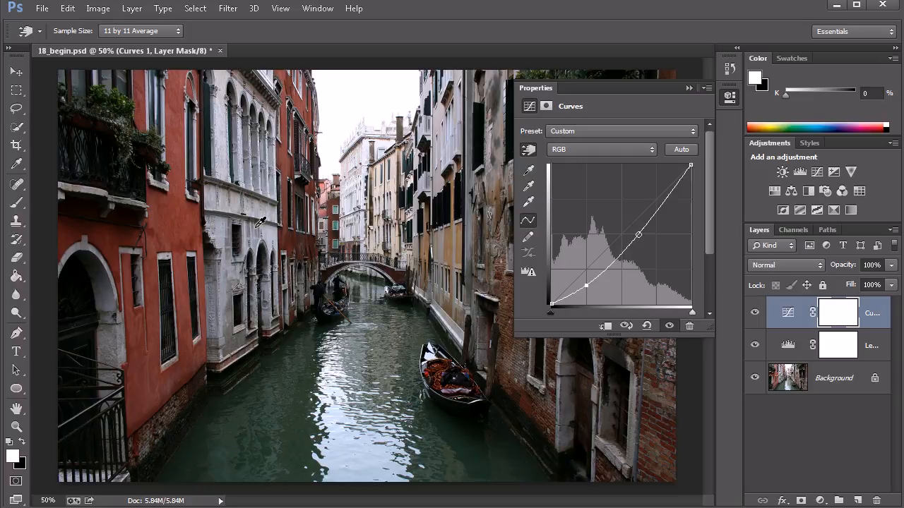
Brighten the white building's facade and darken the canal water with the on-image adjustment tool.
{"action": "left_click_drag", "start_coordinate": [256, 205], "coordinate": [254, 190]}
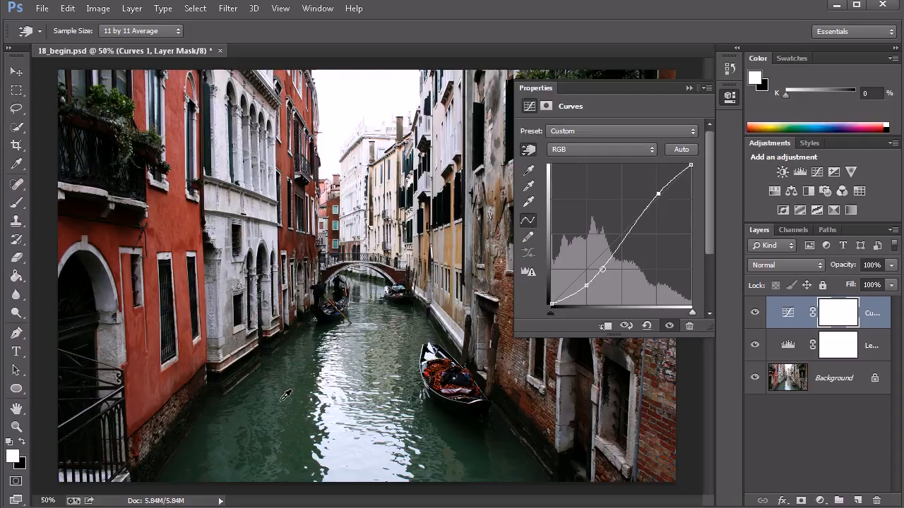
{"action": "left_click_drag", "start_coordinate": [285, 399], "coordinate": [283, 426]}
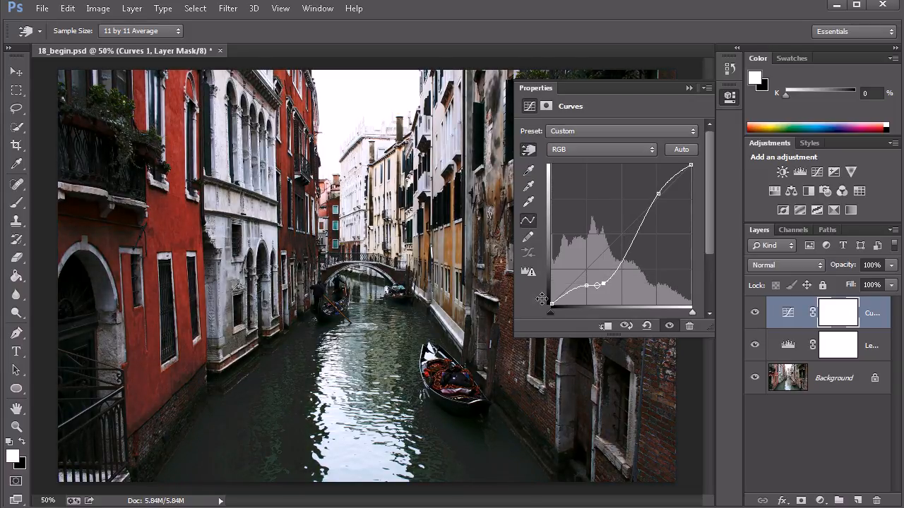
Lower the curve's darkest shadow point slightly, and darken the white facade's midtones and highlights by adjusting directly on the image.
{"action": "left_click_drag", "start_coordinate": [104, 286], "coordinate": [104, 287]}
{"action": "left_click_drag", "start_coordinate": [585, 286], "coordinate": [581, 290]}
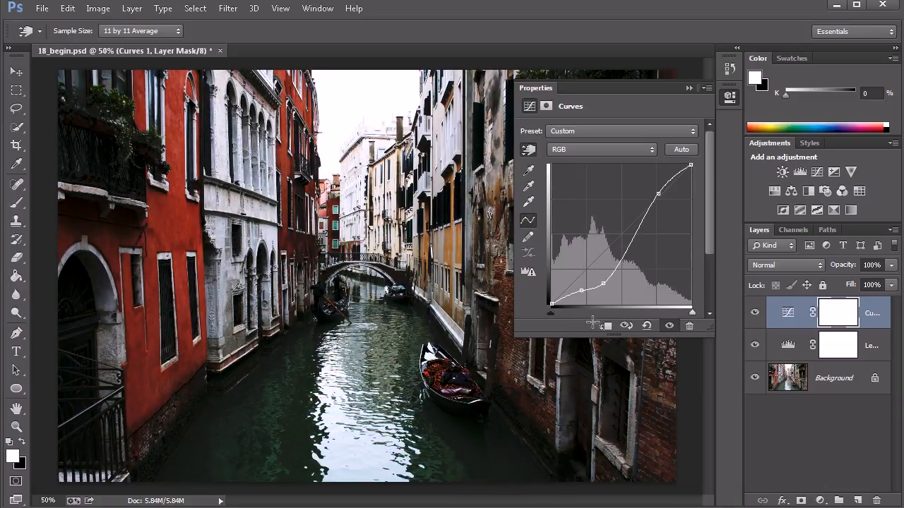
{"action": "left_click_drag", "start_coordinate": [582, 292], "coordinate": [582, 294]}
{"action": "left_click_drag", "start_coordinate": [228, 277], "coordinate": [227, 285]}
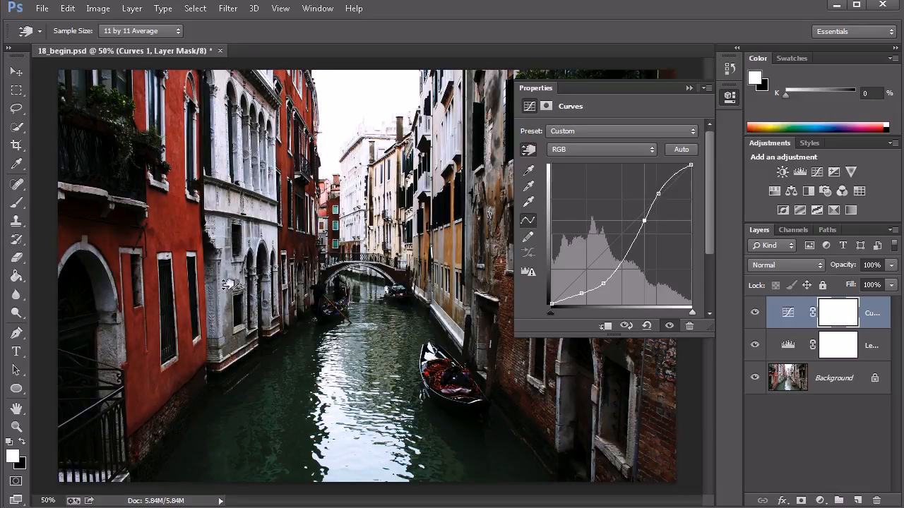
{"action": "left_click_drag", "start_coordinate": [239, 202], "coordinate": [238, 214]}
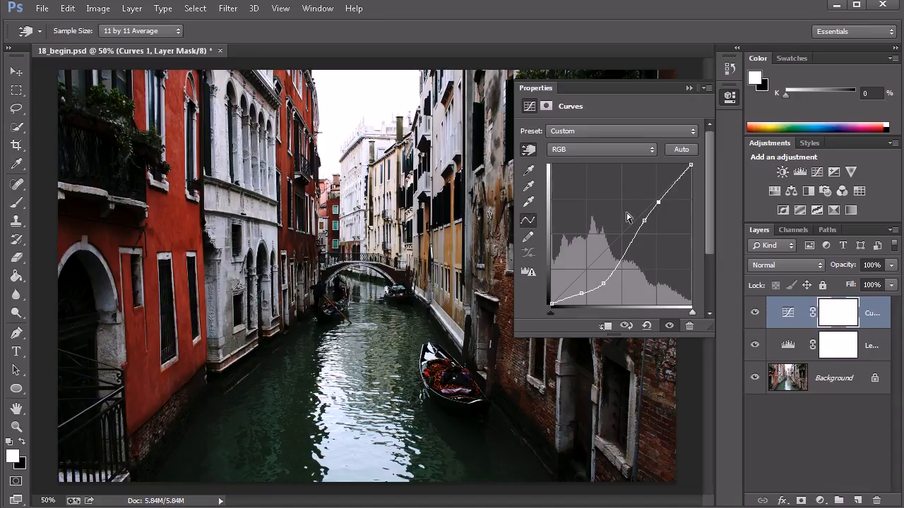
Examine the available Curves presets and the separate Red, Green and Blue channel curves, returning to the RGB channel.
{"action": "left_click", "coordinate": [690, 131]}
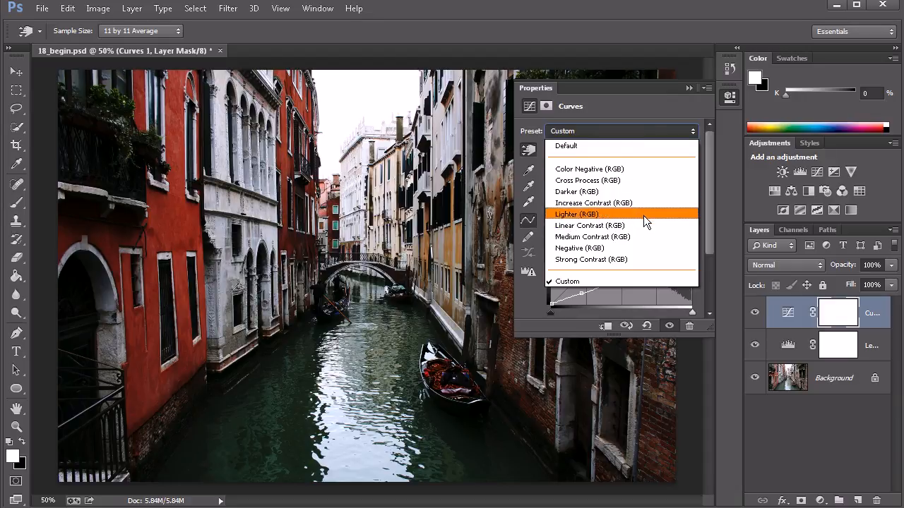
{"action": "left_click", "coordinate": [642, 113]}
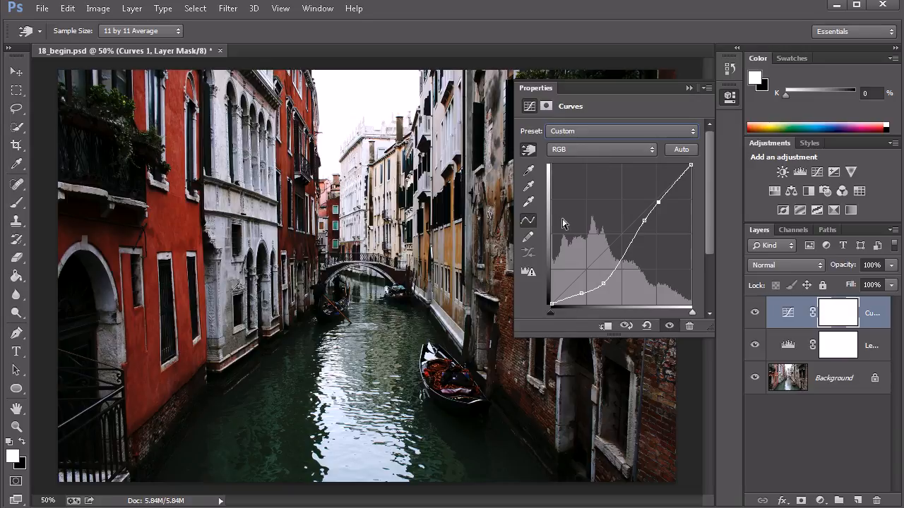
{"action": "left_click", "coordinate": [651, 153]}
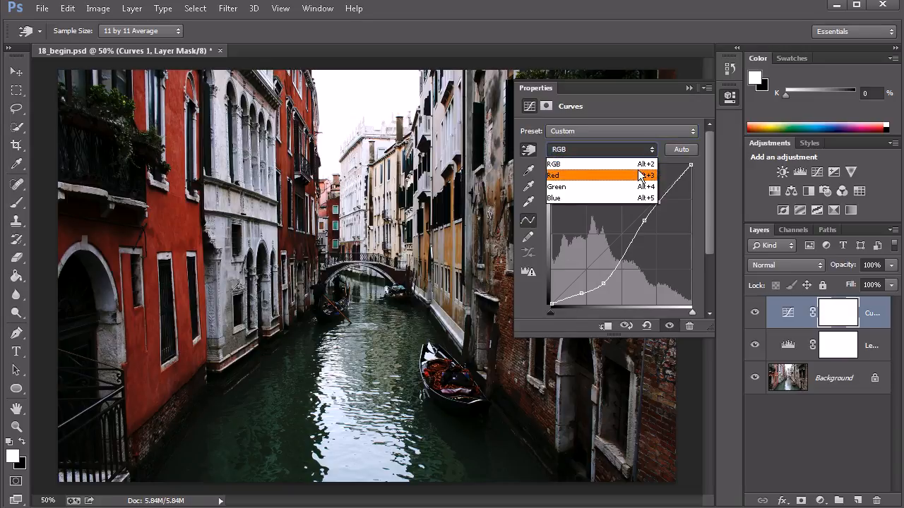
{"action": "left_click", "coordinate": [639, 172]}
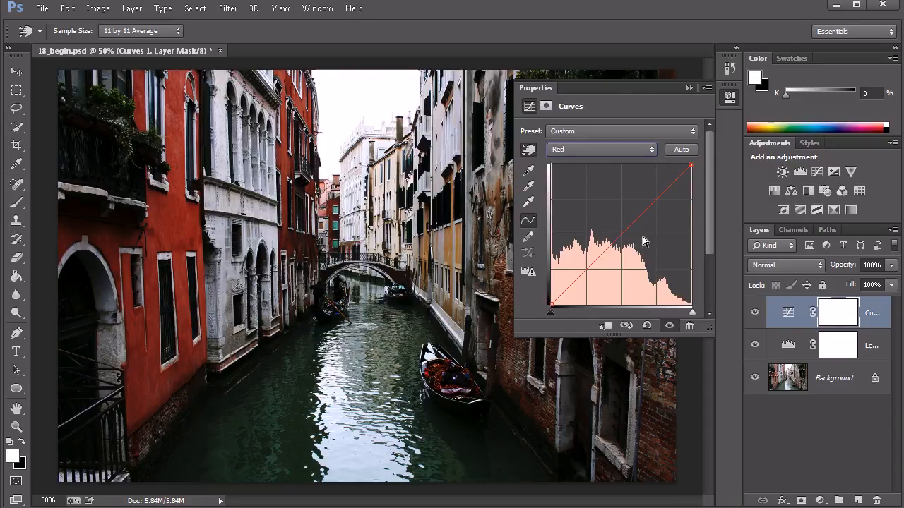
{"action": "left_click", "coordinate": [645, 150]}
{"action": "left_click", "coordinate": [640, 177]}
{"action": "left_click", "coordinate": [650, 151]}
{"action": "left_click", "coordinate": [627, 186]}
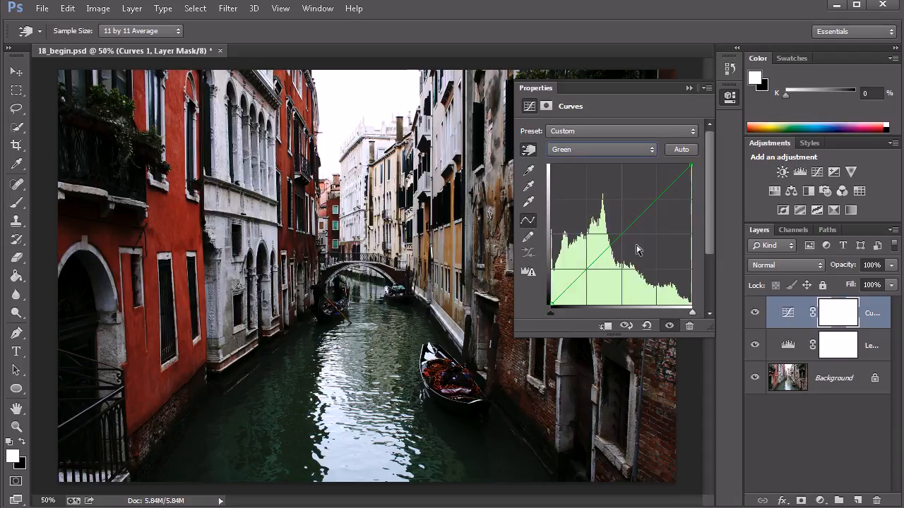
{"action": "left_click", "coordinate": [638, 150]}
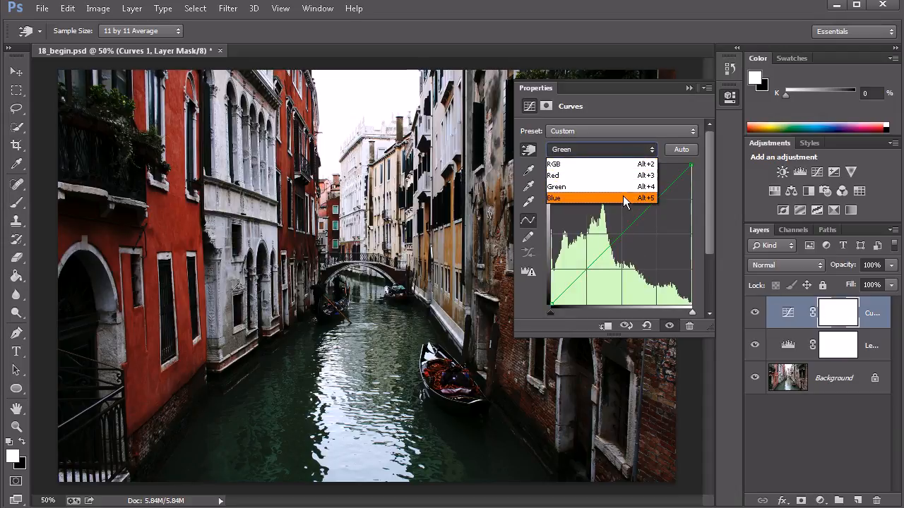
{"action": "left_click", "coordinate": [623, 198]}
{"action": "left_click", "coordinate": [631, 149]}
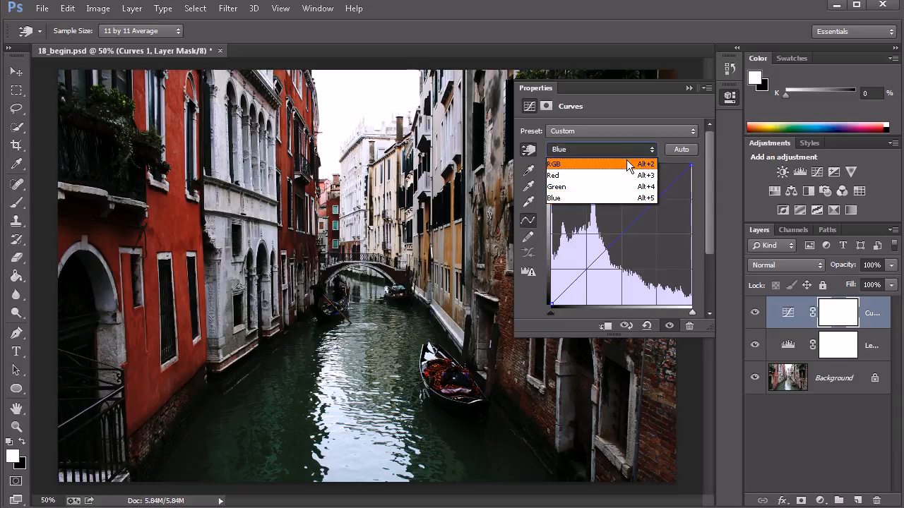
{"action": "left_click", "coordinate": [639, 162]}
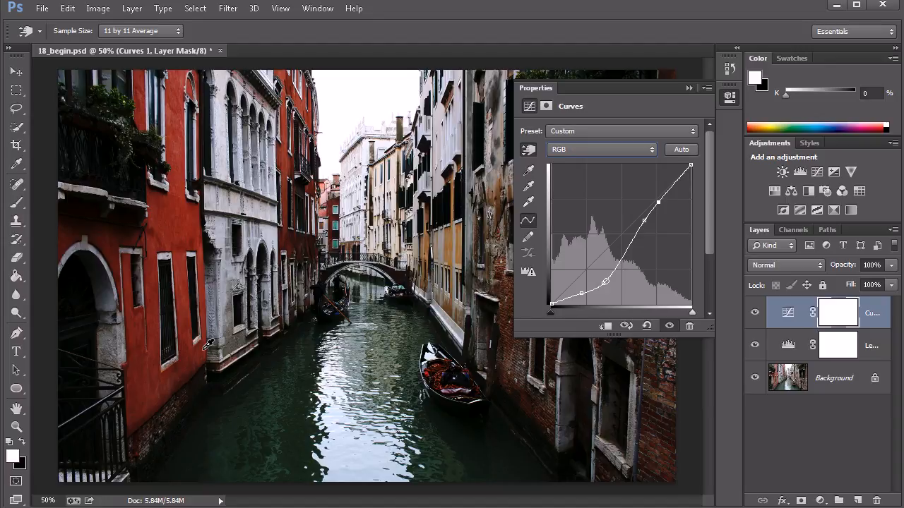
Apply the Auto correction to the RGB curve, and add a lowered shadow point below its midtone point.
{"action": "left_click", "coordinate": [681, 149]}
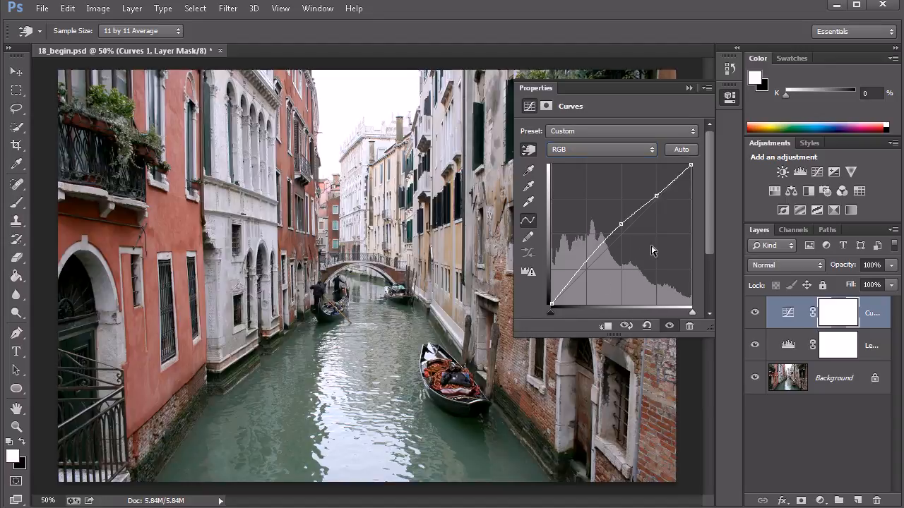
{"action": "left_click", "coordinate": [621, 225]}
{"action": "left_click_drag", "start_coordinate": [589, 258], "coordinate": [593, 265]}
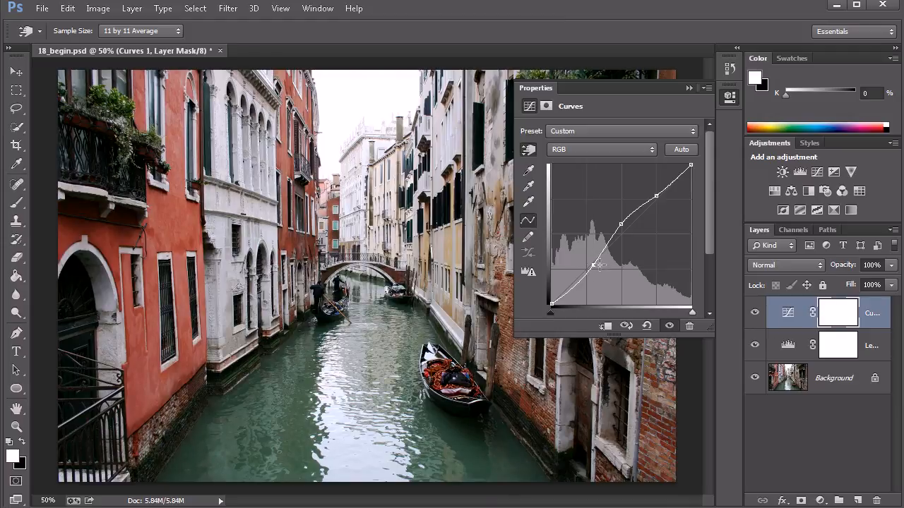